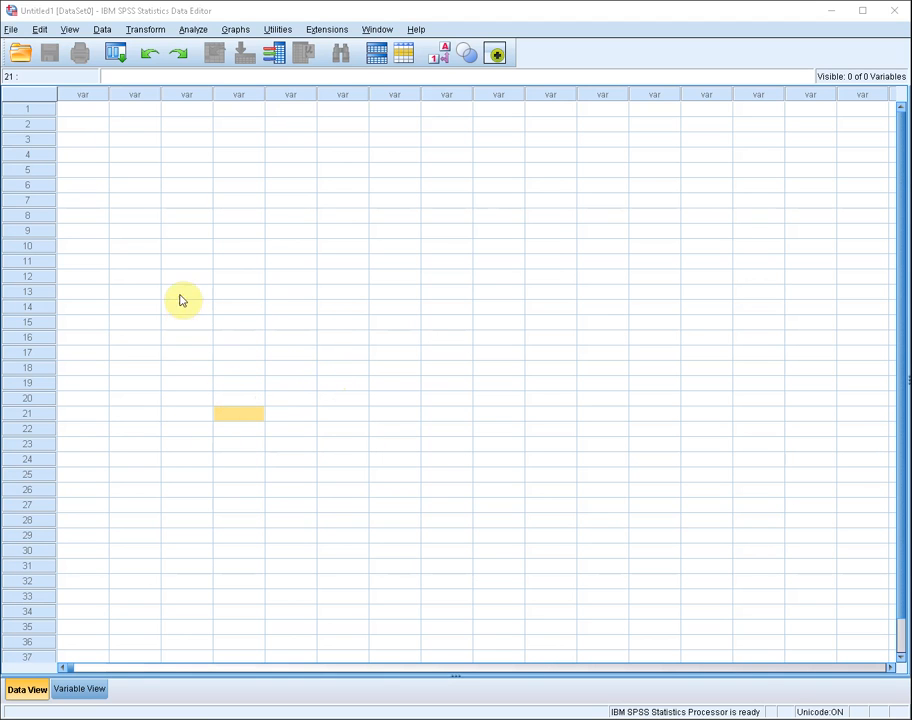
# Step: Enter 12, 24, 56 and 76 in rows 1 to 4 of the first column
pyautogui.click(82, 110)
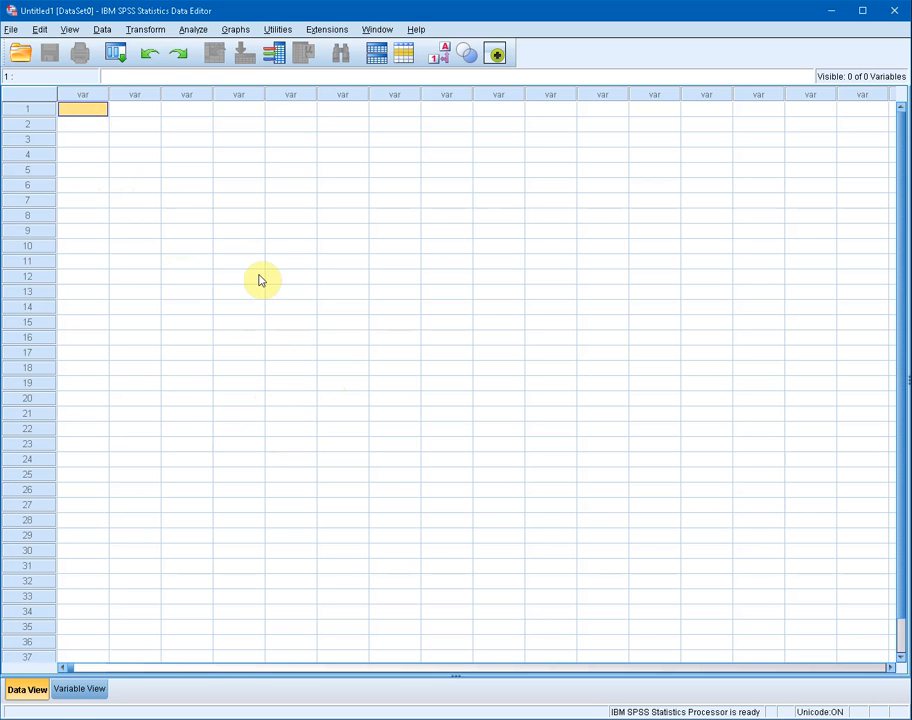
pyautogui.write('12')
pyautogui.press('Return')
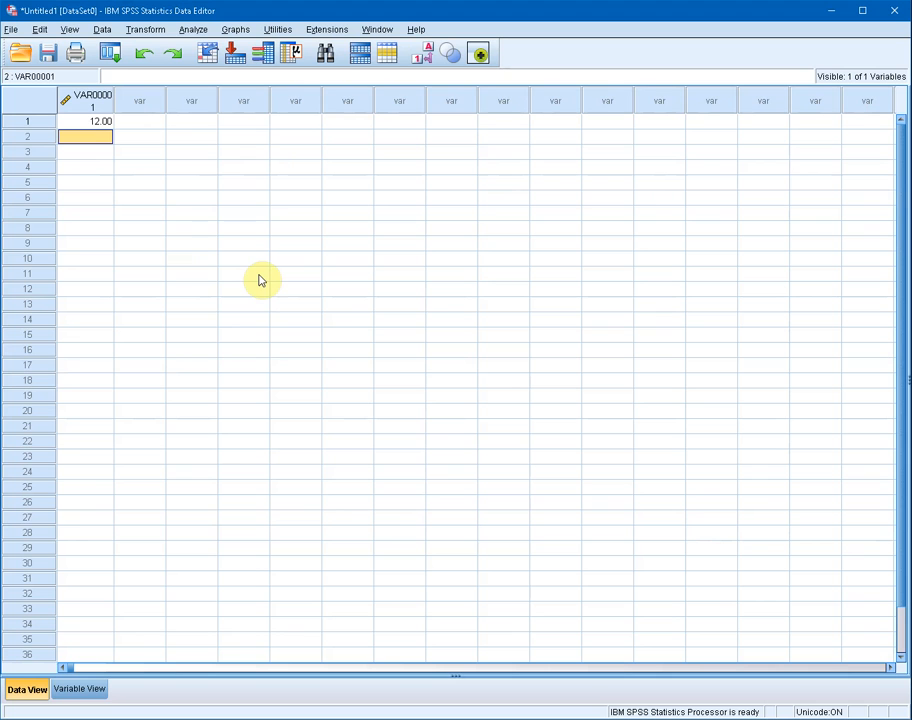
pyautogui.write('24')
pyautogui.press('Return')
pyautogui.write('56')
pyautogui.press('Return')
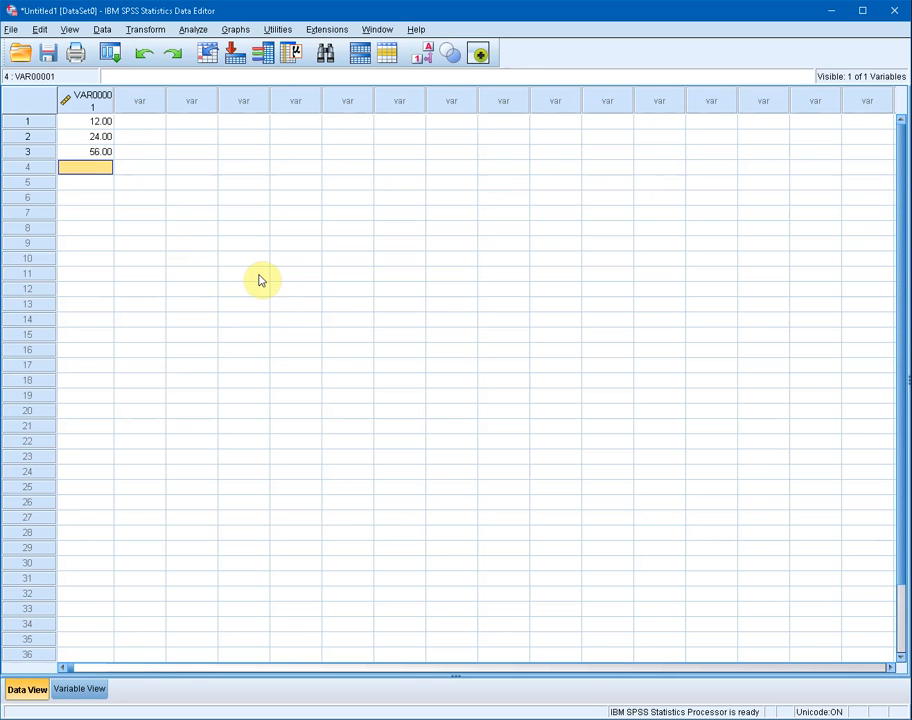
pyautogui.write('76')
pyautogui.press('Return')
# Step: Continue the first column with 36, 77, 89.98 and 110.7 in rows 5 to 8
pyautogui.write('36')
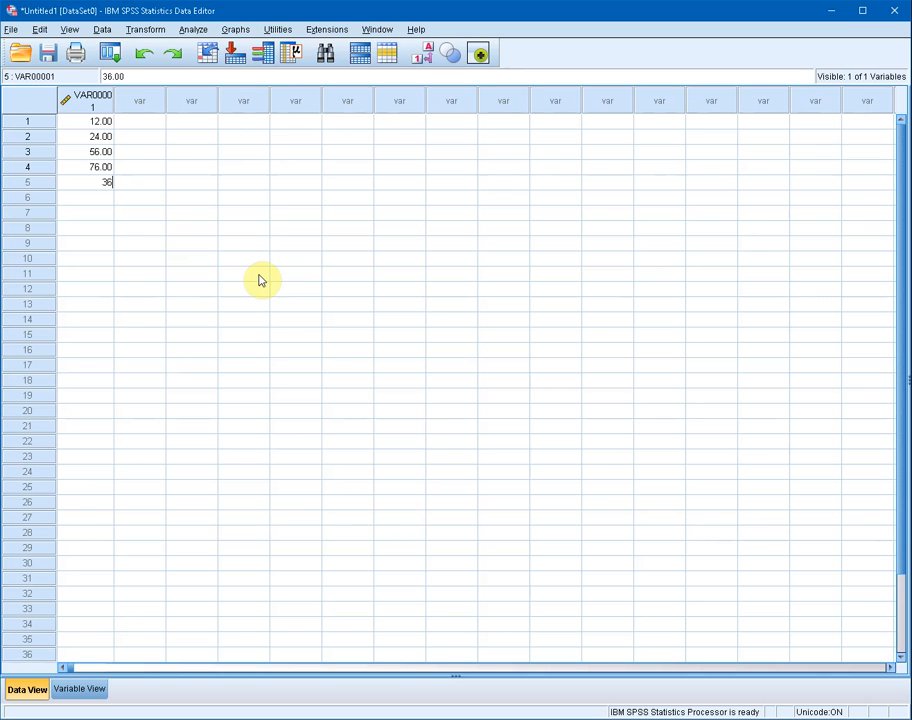
pyautogui.press('Return')
pyautogui.write('77')
pyautogui.press('Return')
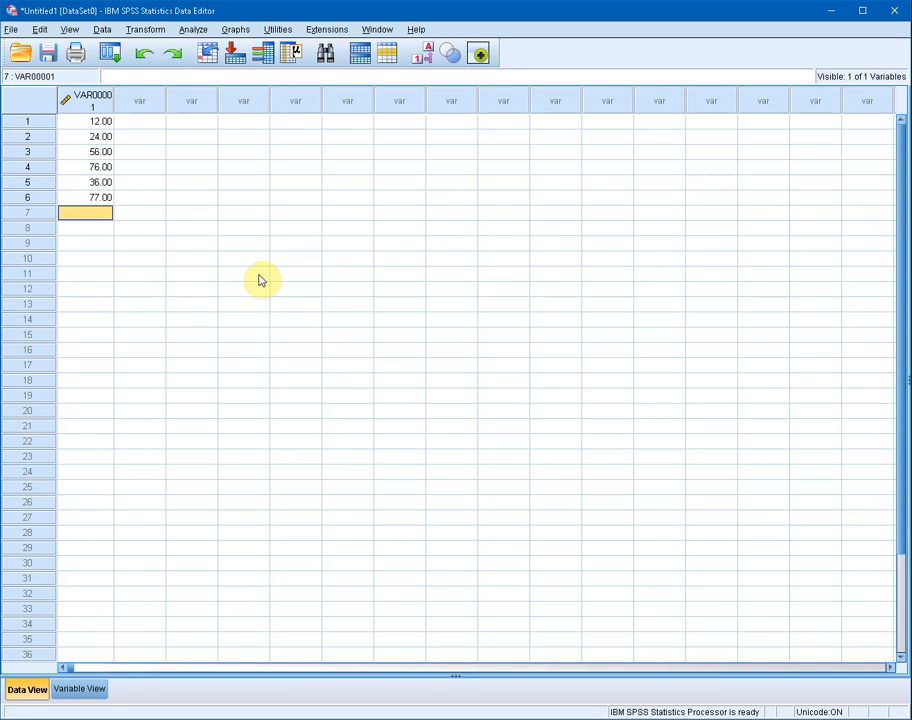
pyautogui.write('89.98')
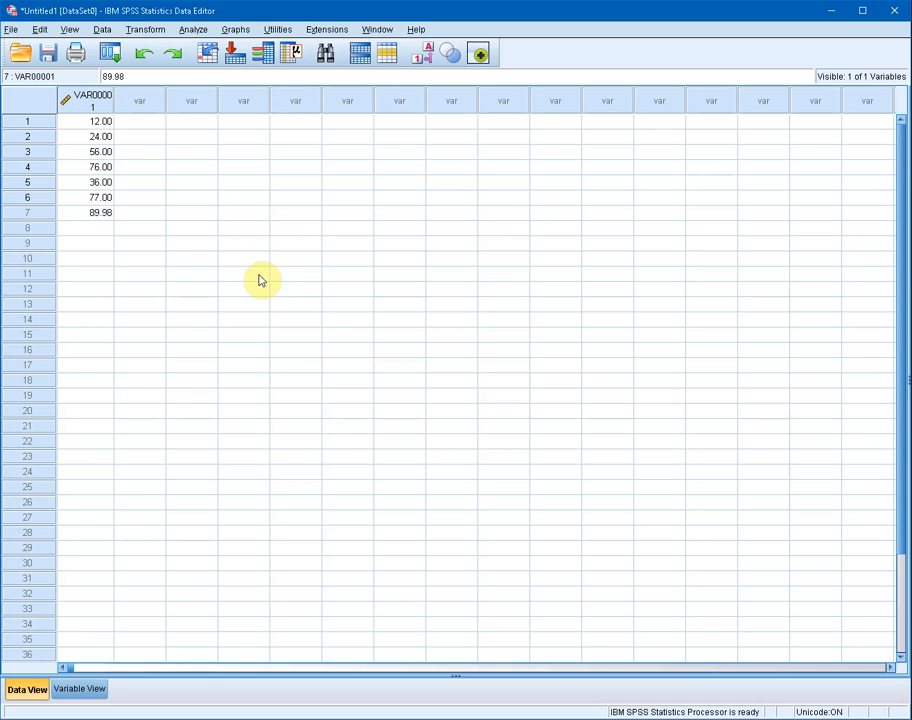
pyautogui.press('Return')
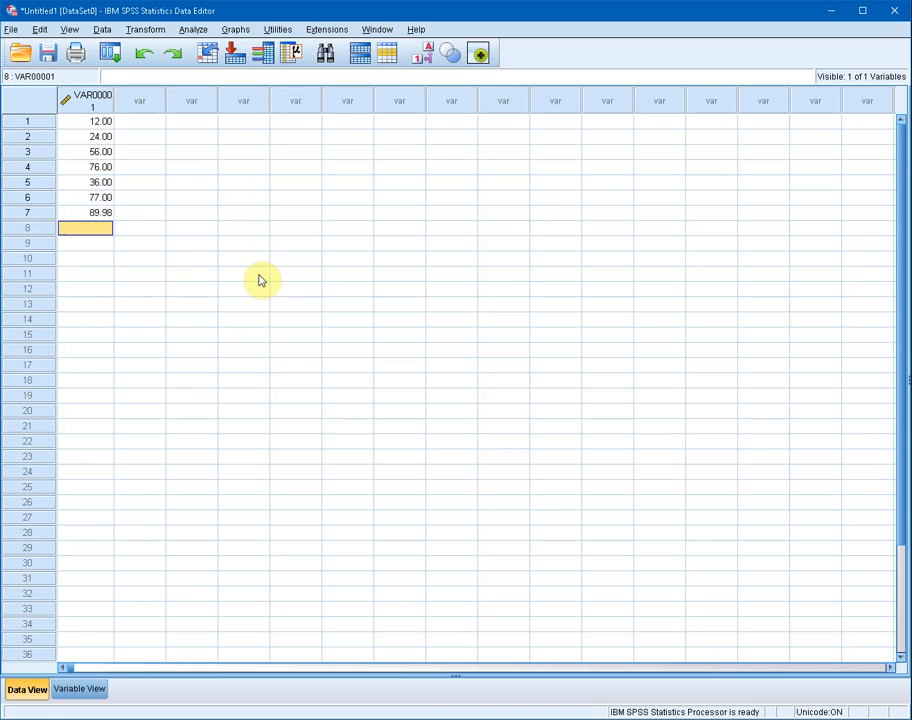
pyautogui.write('110.7')
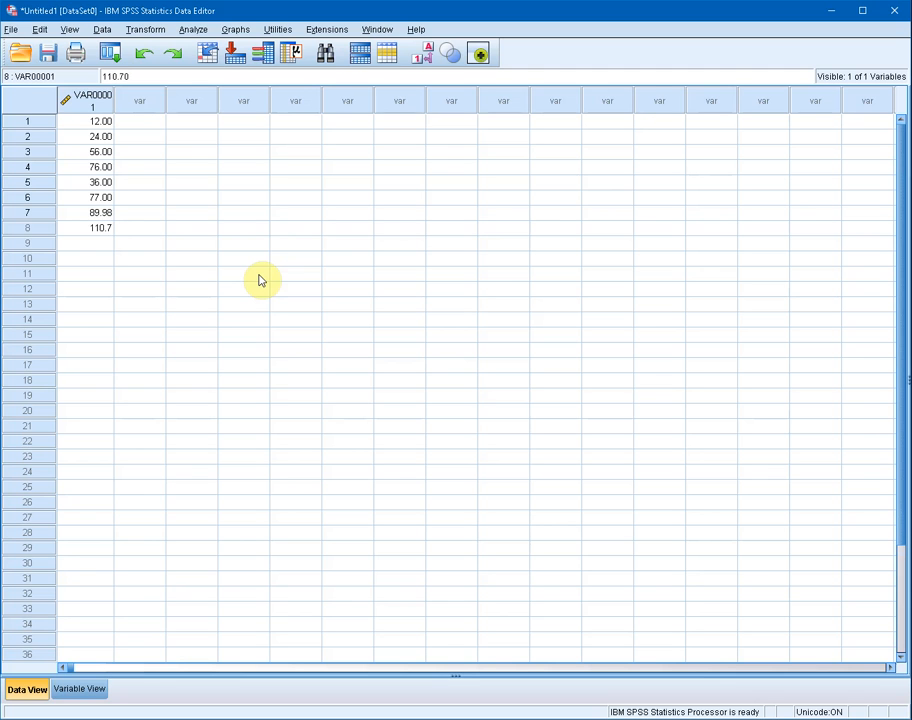
pyautogui.press('Return')
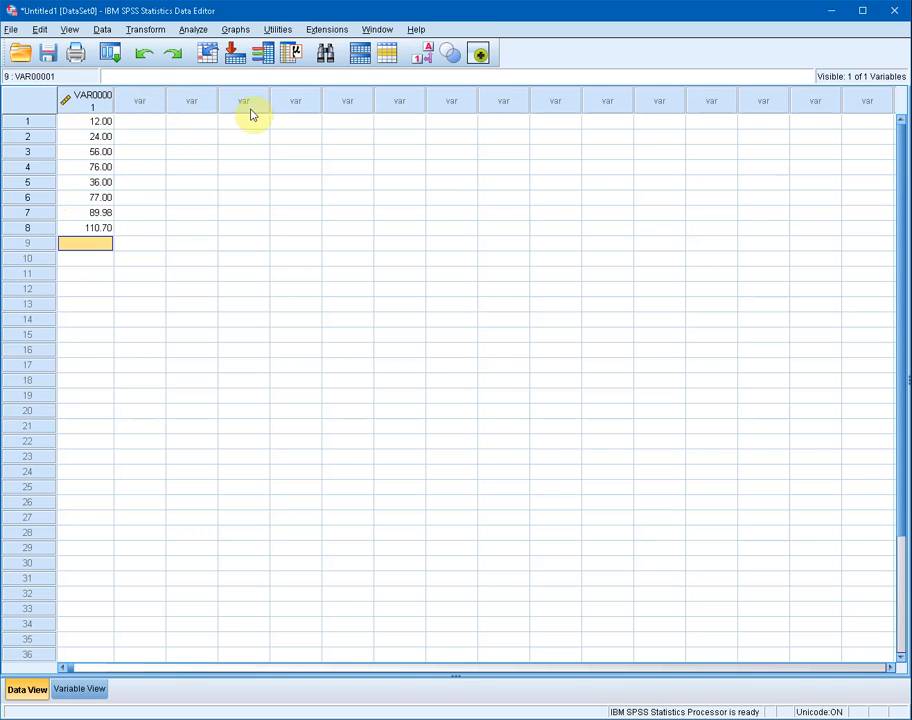
pyautogui.click(86, 108)
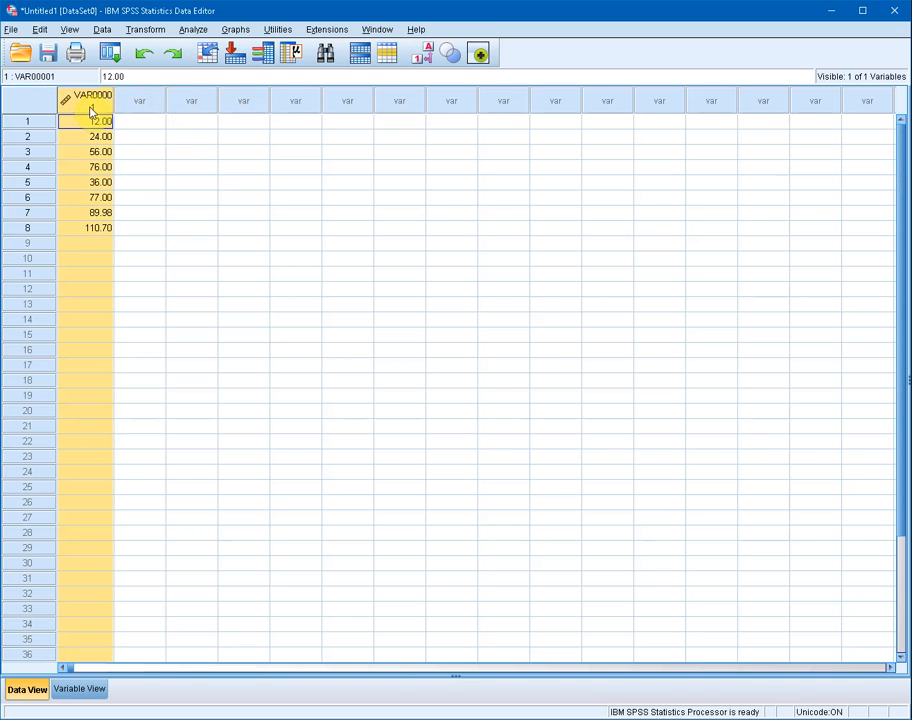
pyautogui.click(140, 104)
pyautogui.click(78, 108)
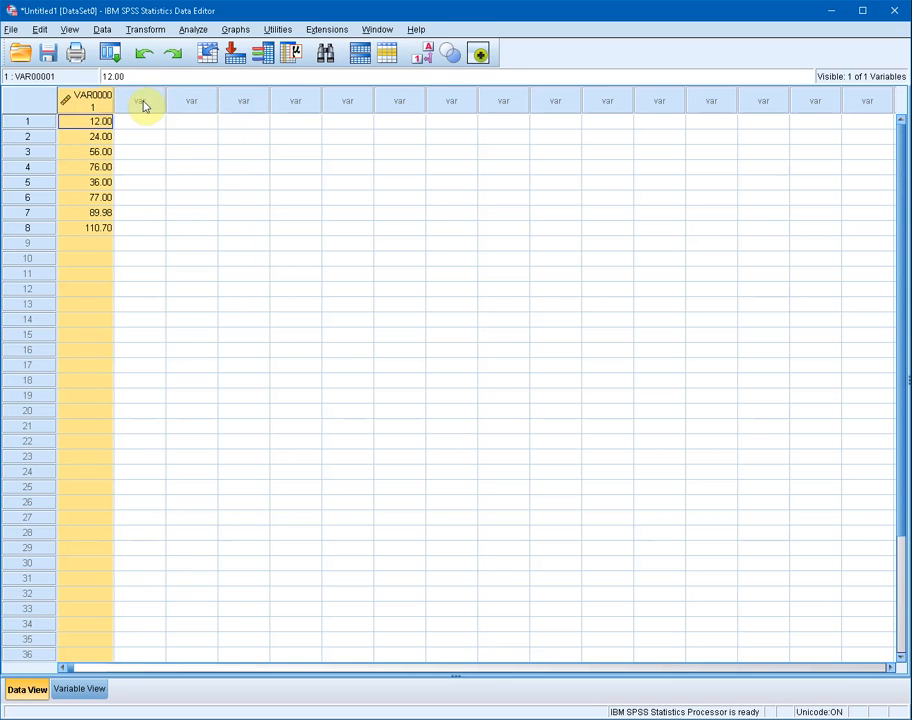
pyautogui.click(142, 105)
pyautogui.click(97, 106)
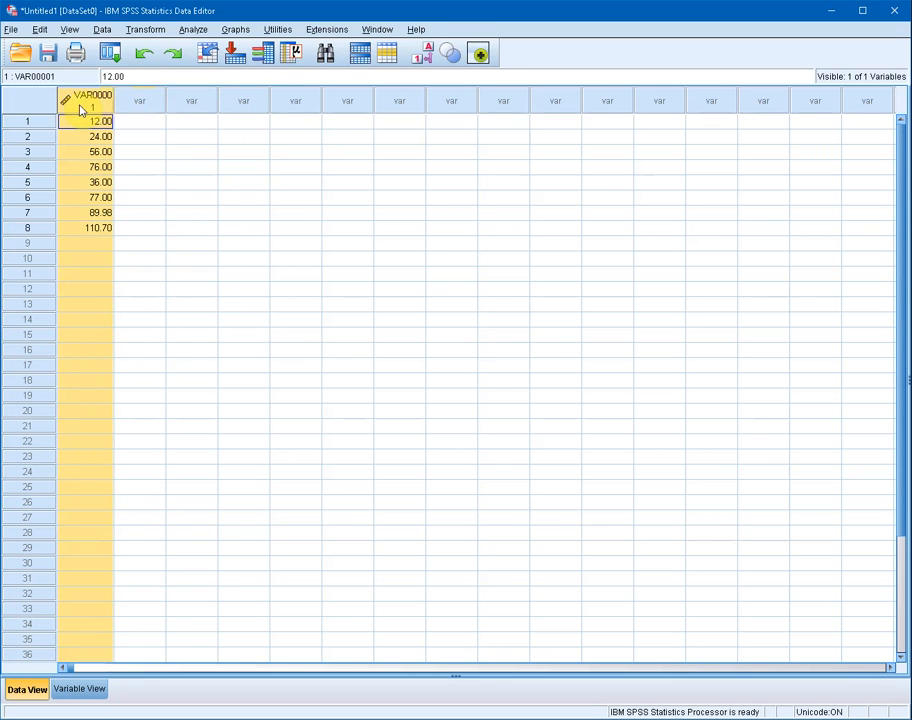
pyautogui.click(132, 102)
# Step: Enter 3, 2, 4 and 5 in rows 1 to 4 of the second column
pyautogui.click(137, 120)
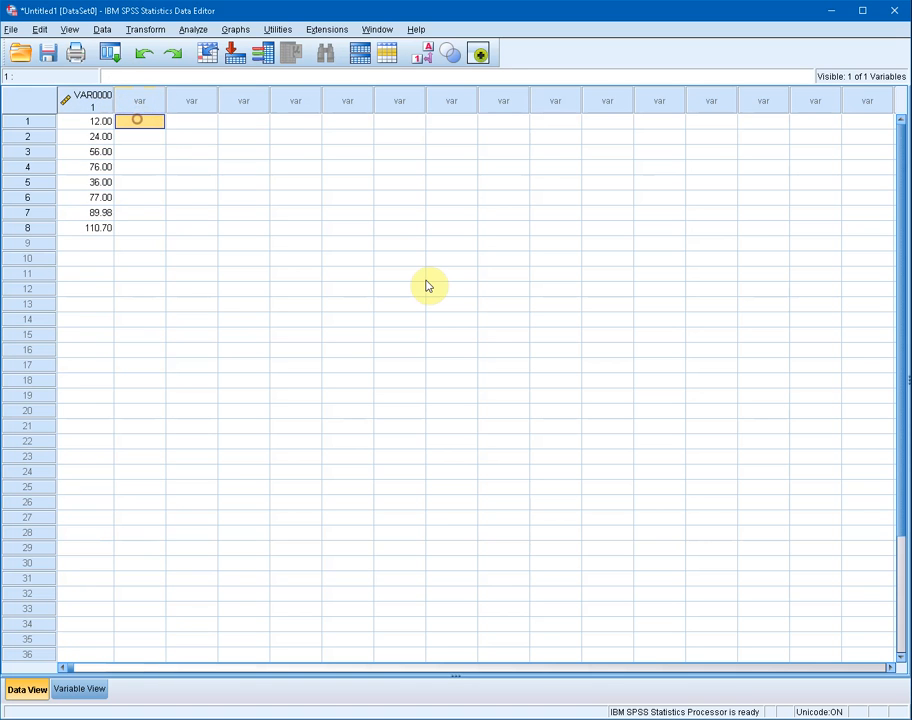
pyautogui.write('3')
pyautogui.press('Return')
pyautogui.press('Down')
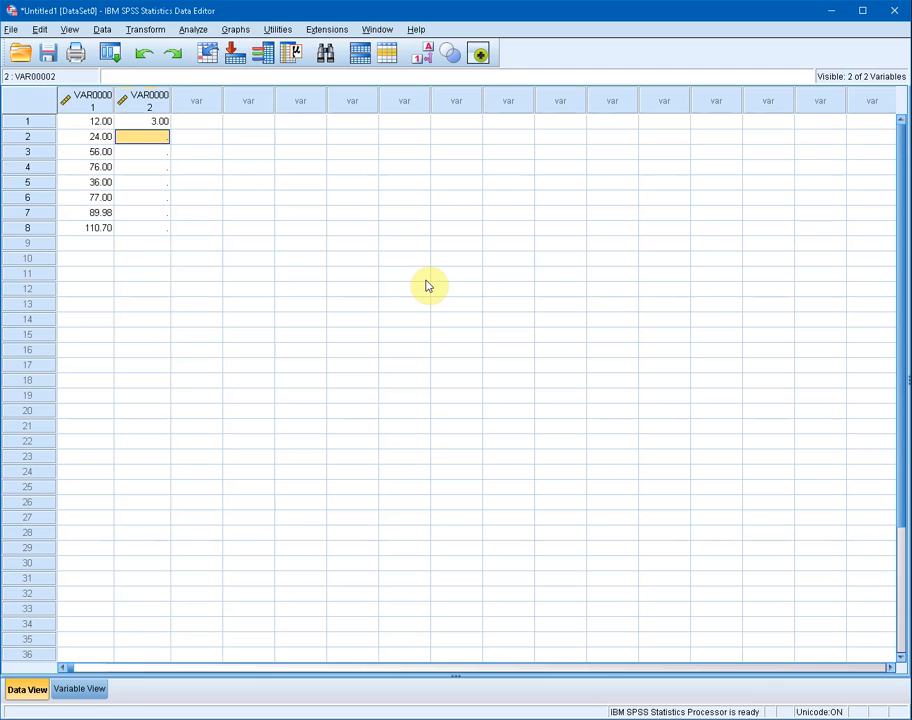
pyautogui.write('2')
pyautogui.press('Return')
pyautogui.write('4')
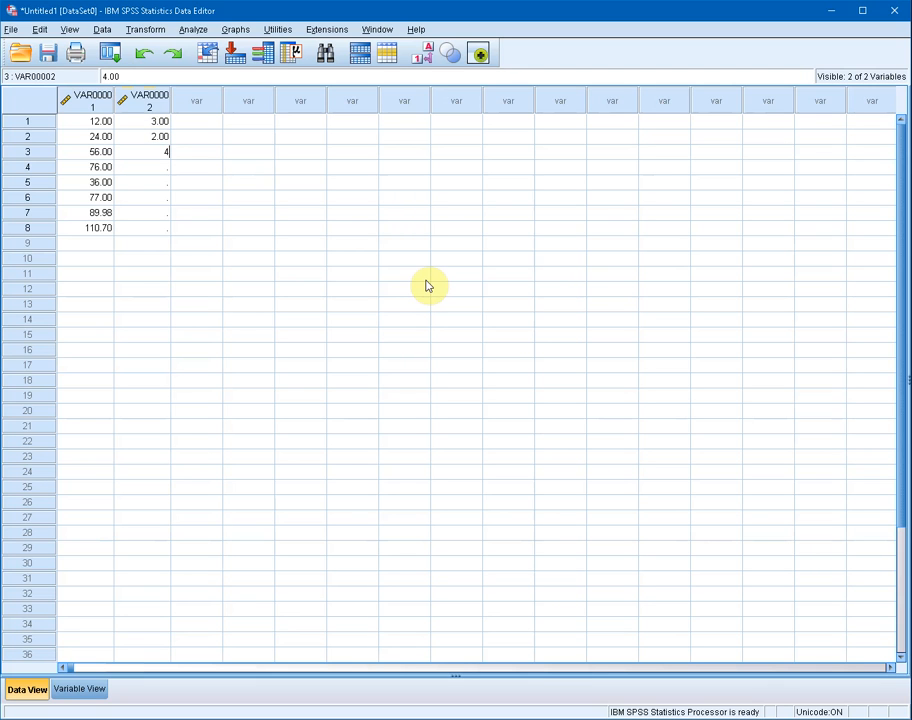
pyautogui.press('Return')
pyautogui.write('5')
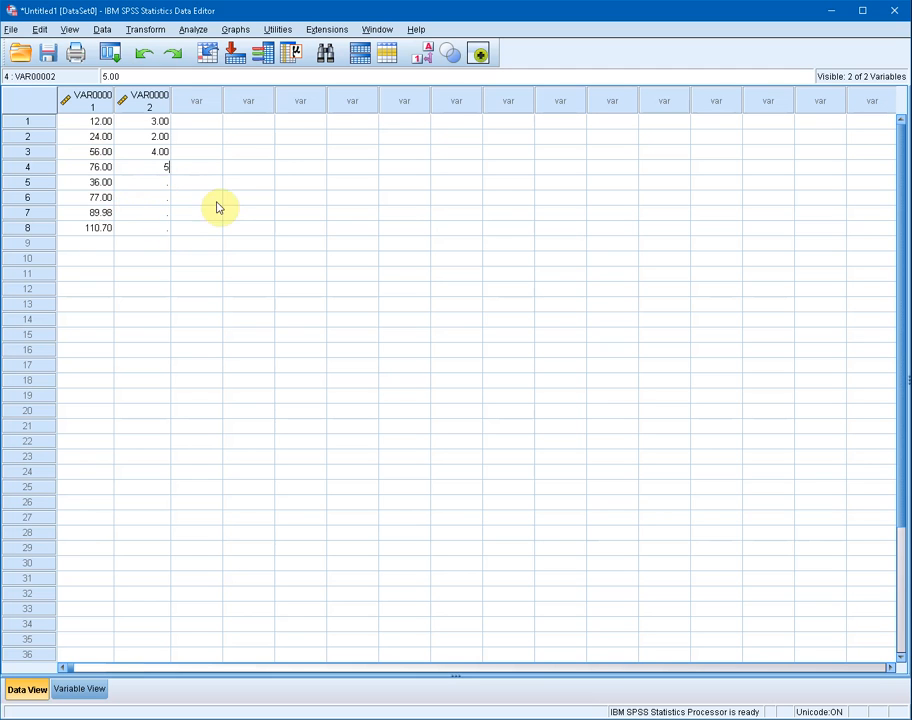
pyautogui.click(210, 122)
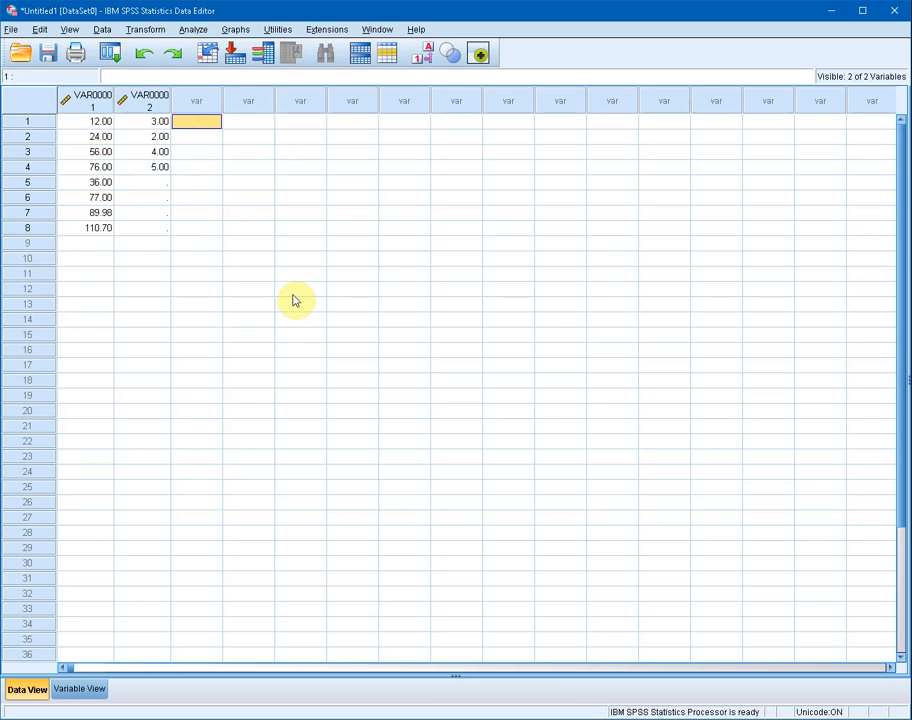
# Step: Enter the text values shfsfgd, word, words and so on in rows 1 to 4 of the third column
pyautogui.write('e')
pyautogui.click(279, 171)
pyautogui.click(204, 122)
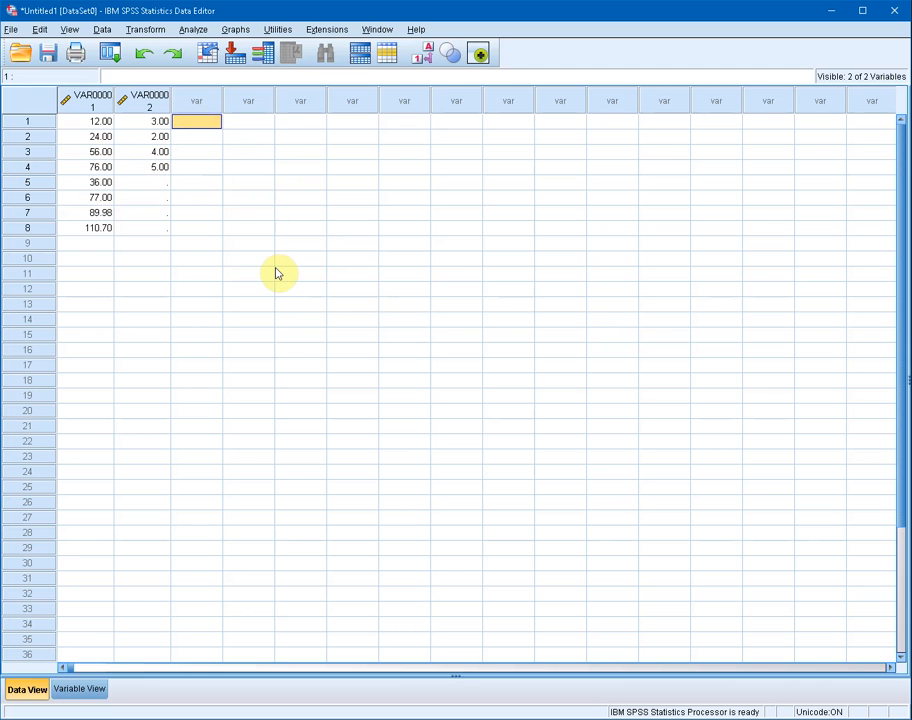
pyautogui.write('shfsfgd')
pyautogui.click(198, 140)
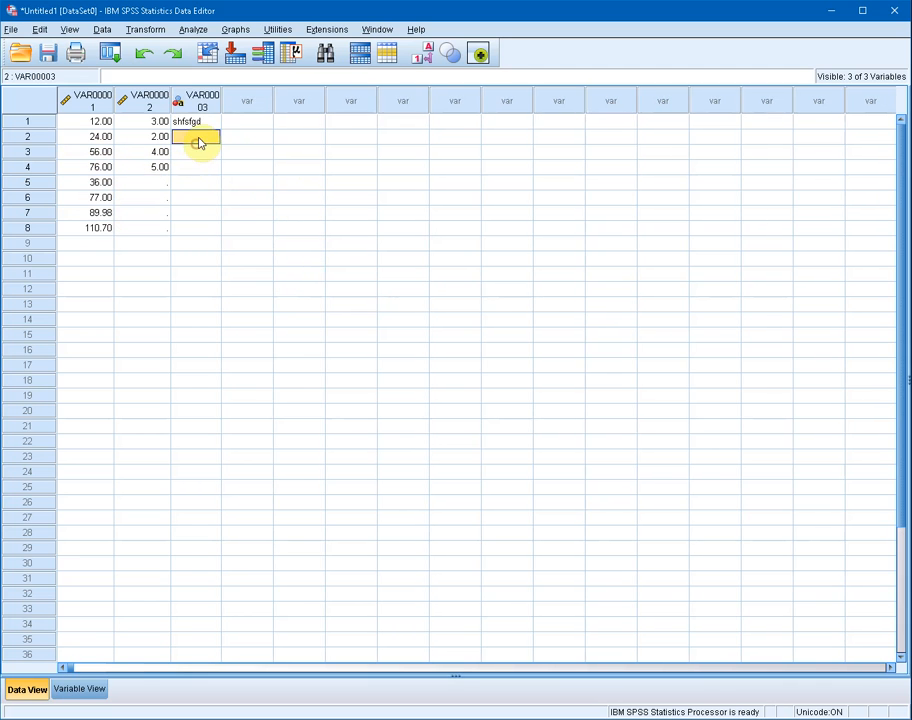
pyautogui.write('word')
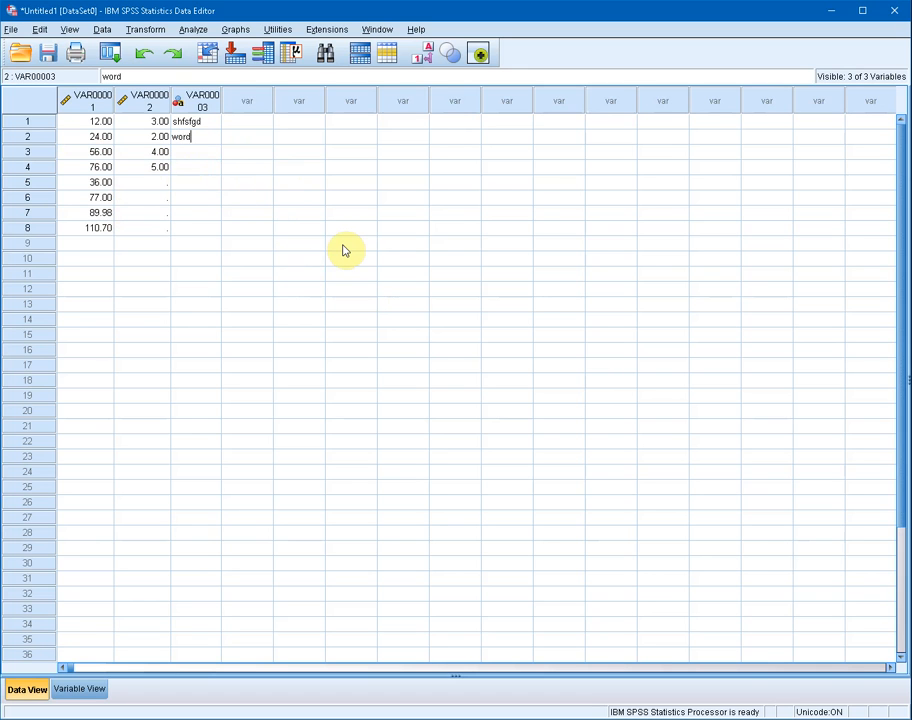
pyautogui.press('Return')
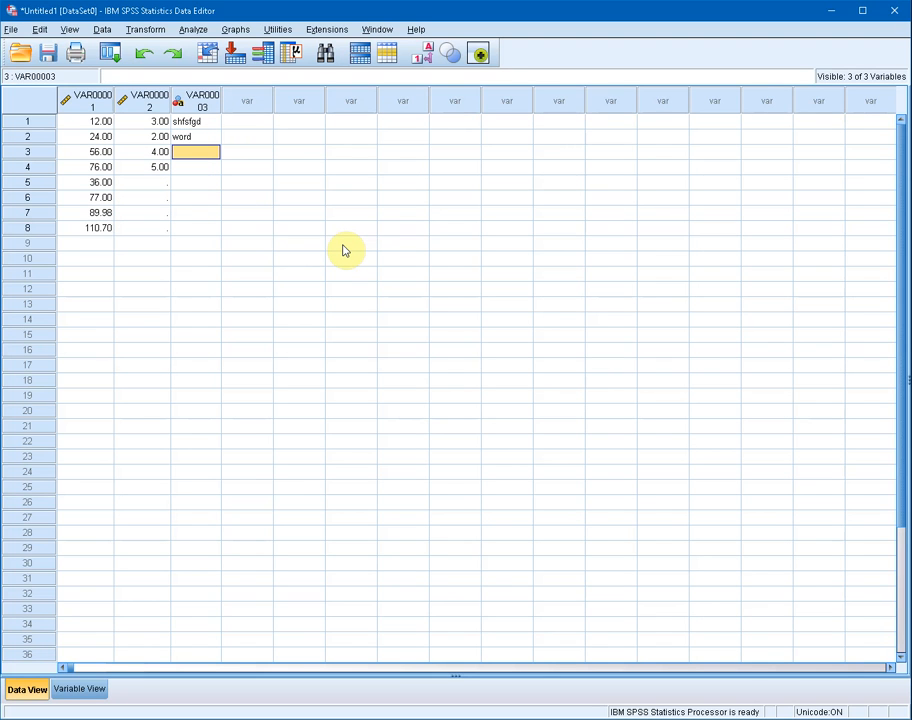
pyautogui.write('words')
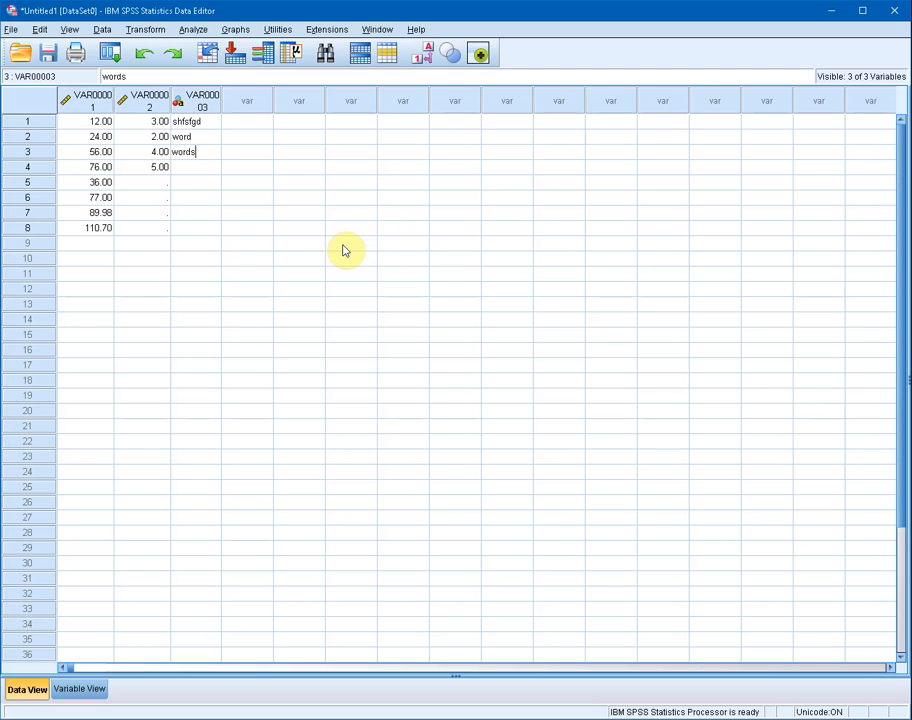
pyautogui.press('Return')
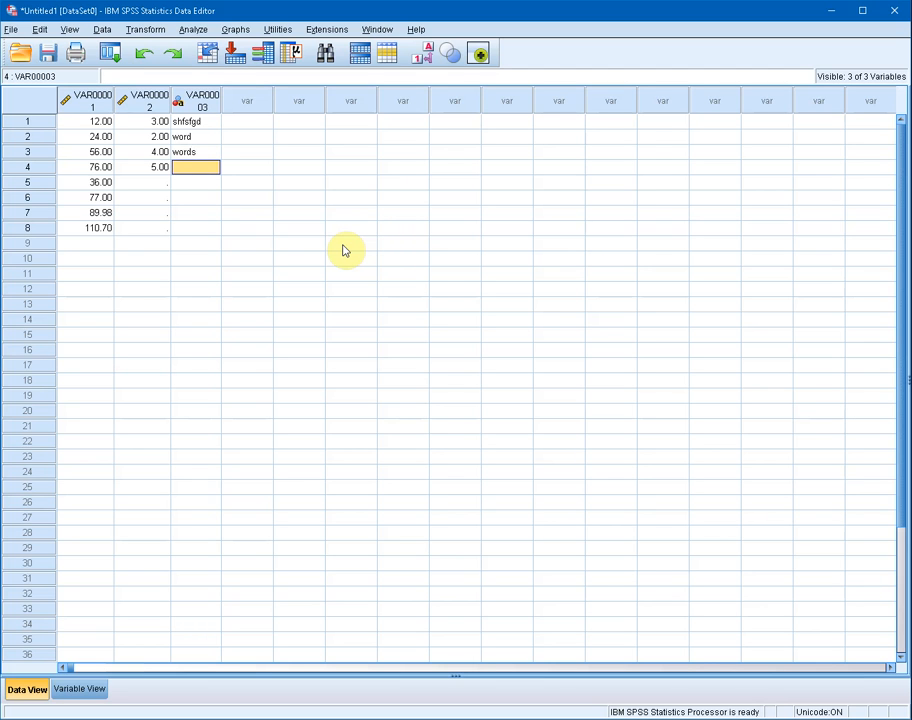
pyautogui.write('so')
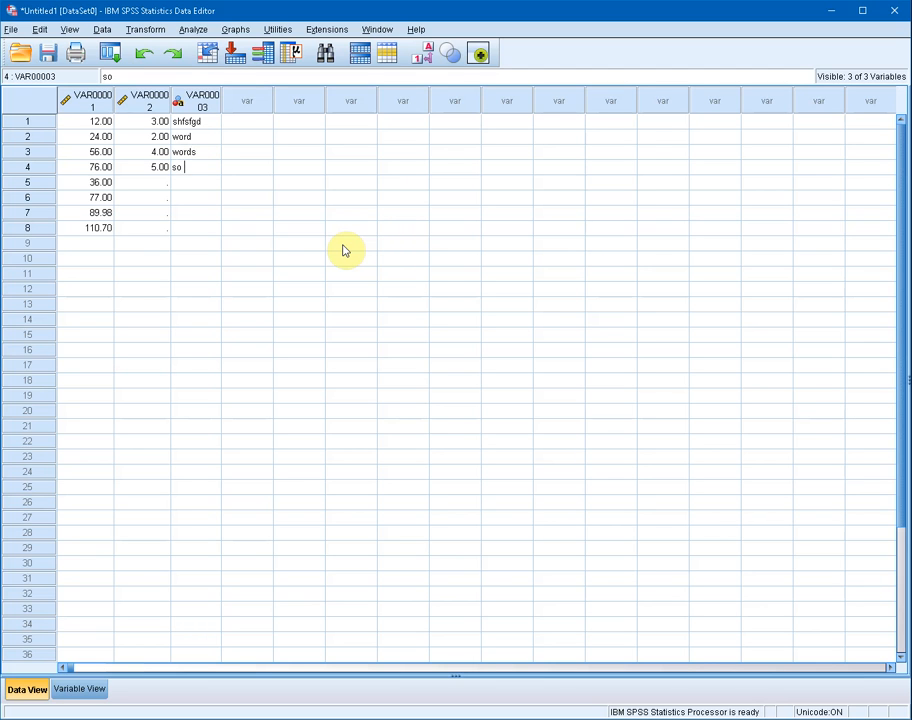
pyautogui.click(416, 227)
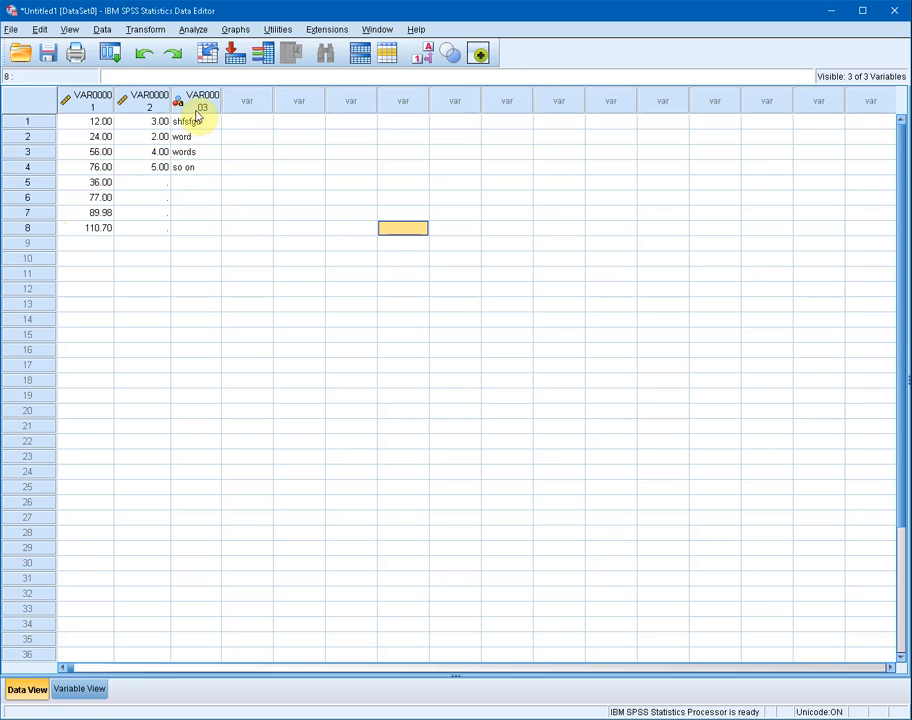
# Step: Examine the text entries and the empty cells of the third column row by row
pyautogui.click(197, 109)
pyautogui.click(197, 121)
pyautogui.click(195, 136)
pyautogui.click(209, 168)
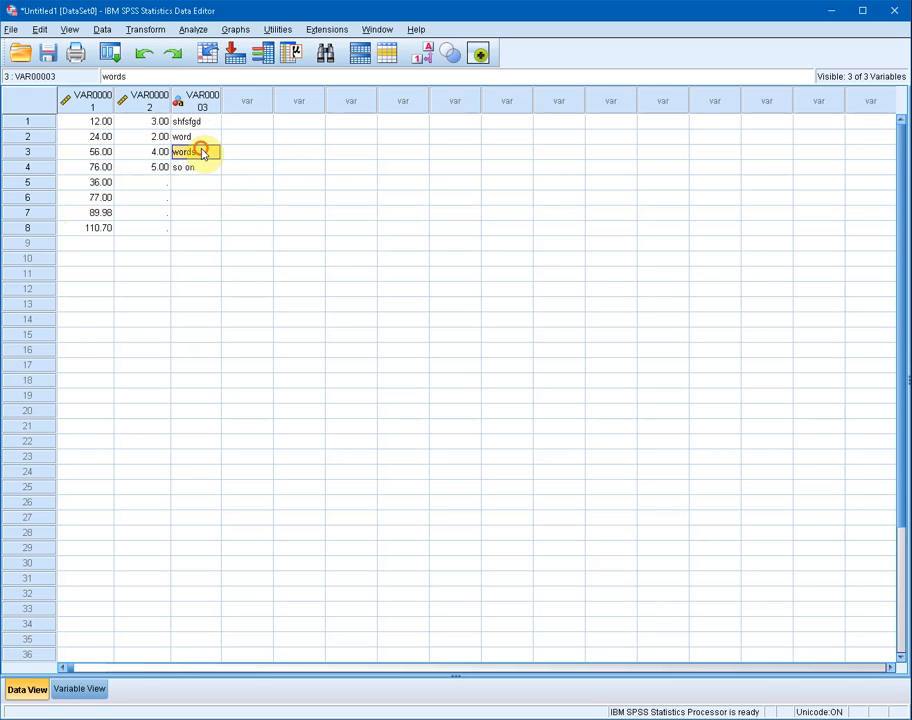
pyautogui.click(210, 152)
pyautogui.click(211, 137)
pyautogui.click(206, 122)
pyautogui.click(207, 138)
pyautogui.click(208, 153)
pyautogui.click(208, 168)
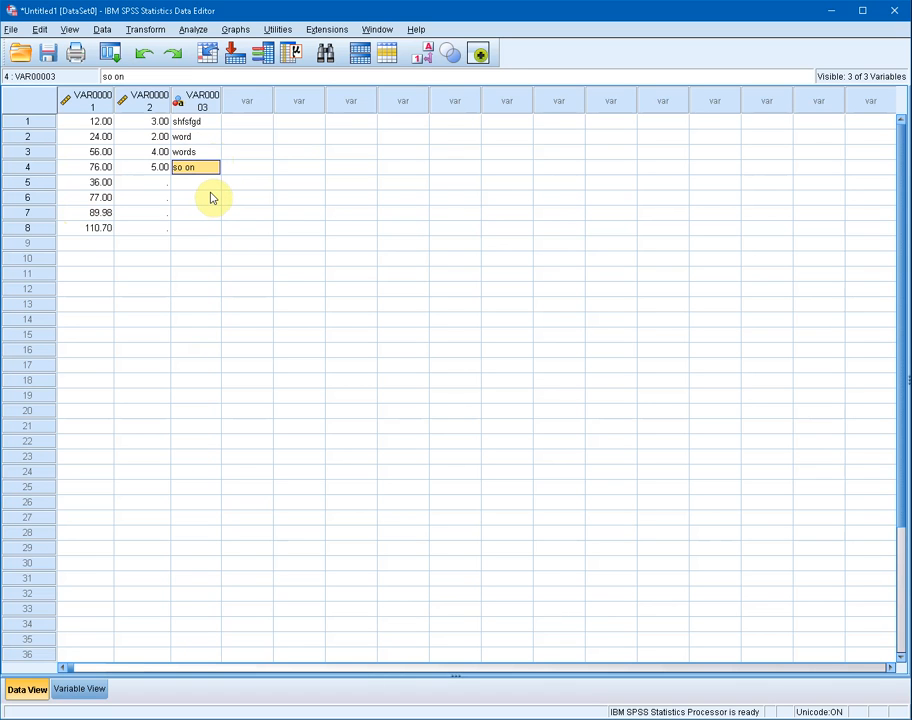
pyautogui.click(208, 182)
pyautogui.click(205, 197)
pyautogui.click(204, 212)
pyautogui.click(200, 228)
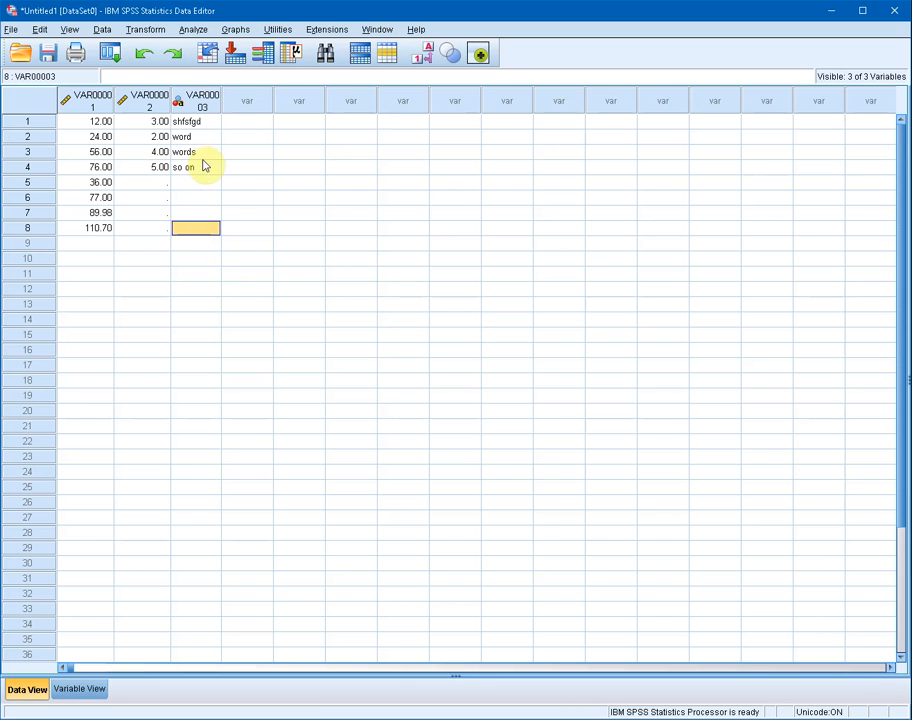
pyautogui.click(199, 106)
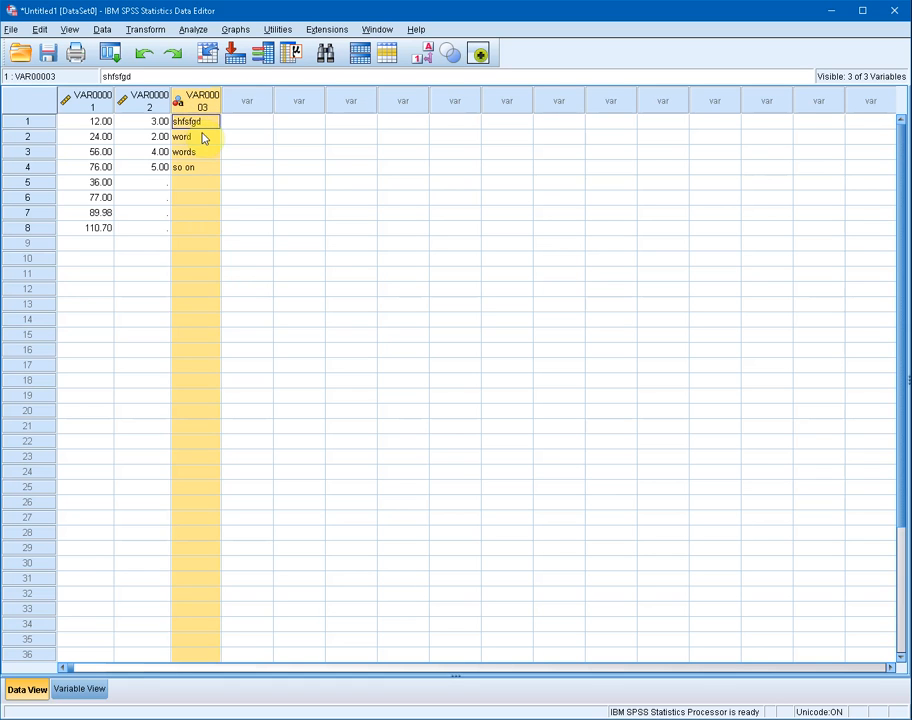
pyautogui.click(204, 138)
pyautogui.click(202, 154)
pyautogui.click(196, 165)
pyautogui.click(196, 184)
pyautogui.click(198, 226)
pyautogui.click(200, 244)
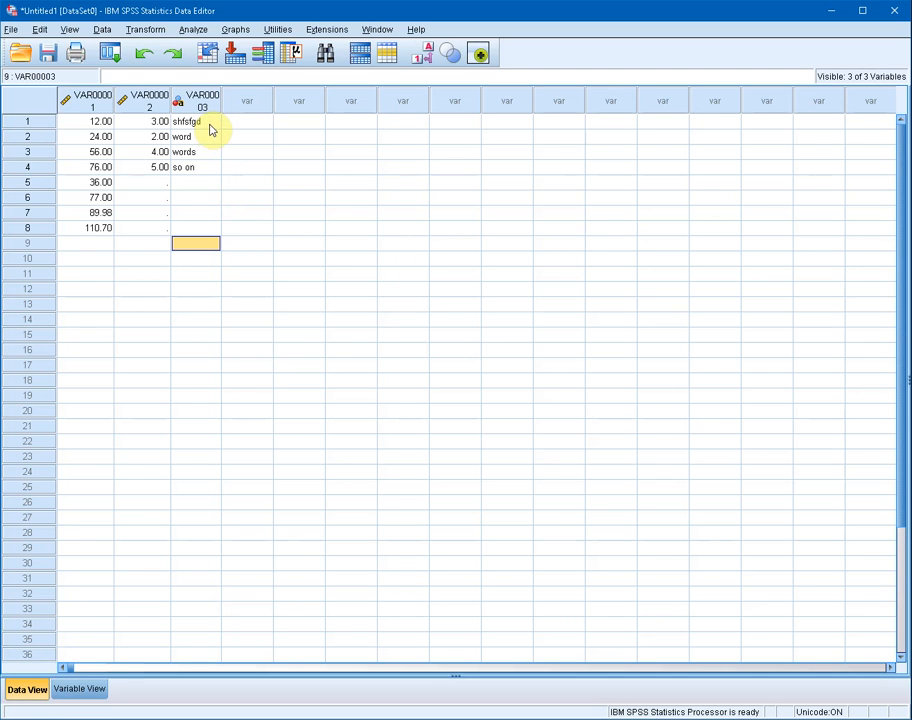
# Step: Enter 5, 6 and 7.8 in rows 1 to 3 of the fourth column
pyautogui.click(252, 122)
pyautogui.write('5')
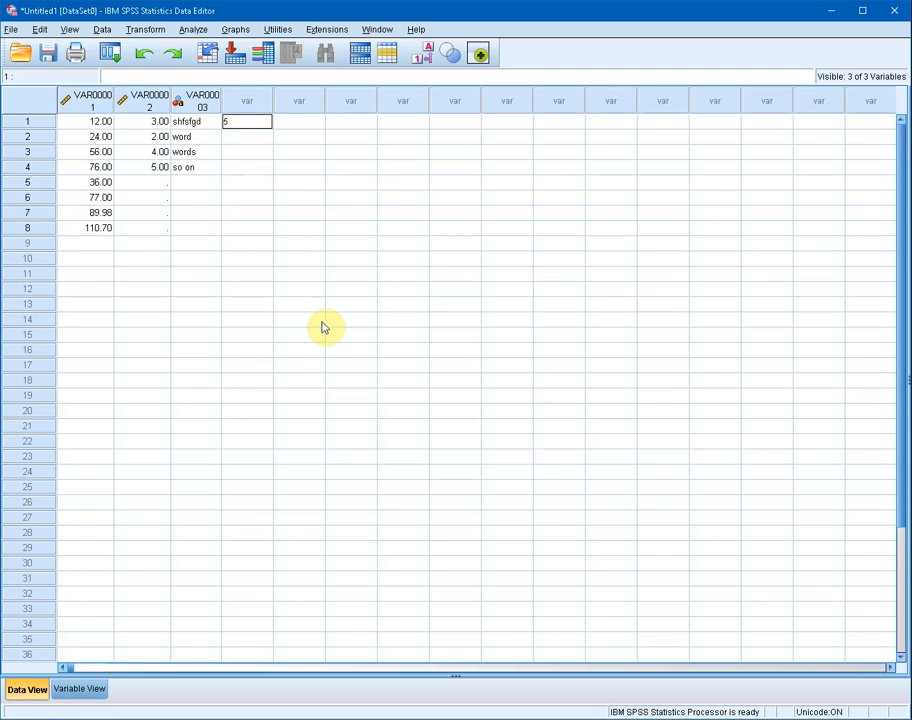
pyautogui.click(247, 136)
pyautogui.write('6')
pyautogui.click(246, 153)
pyautogui.write('7')
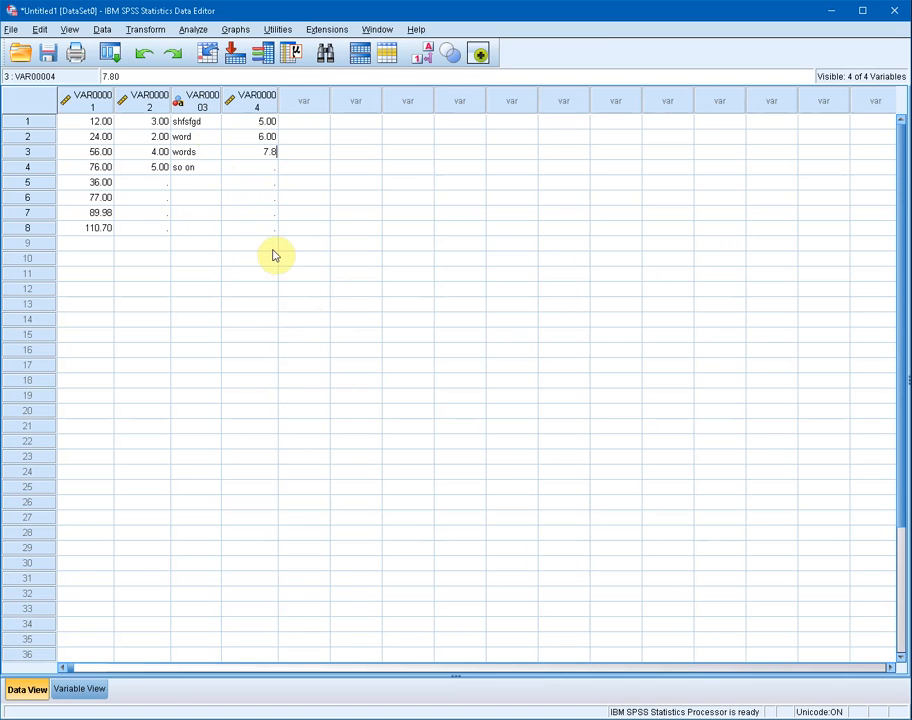
pyautogui.write('.8')
pyautogui.click(372, 184)
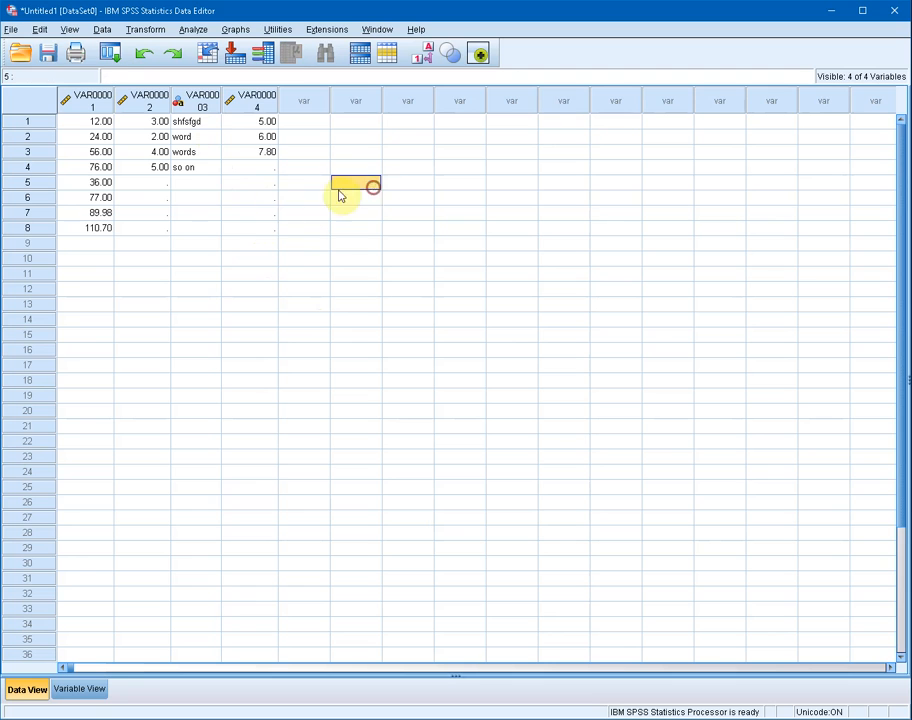
pyautogui.click(198, 103)
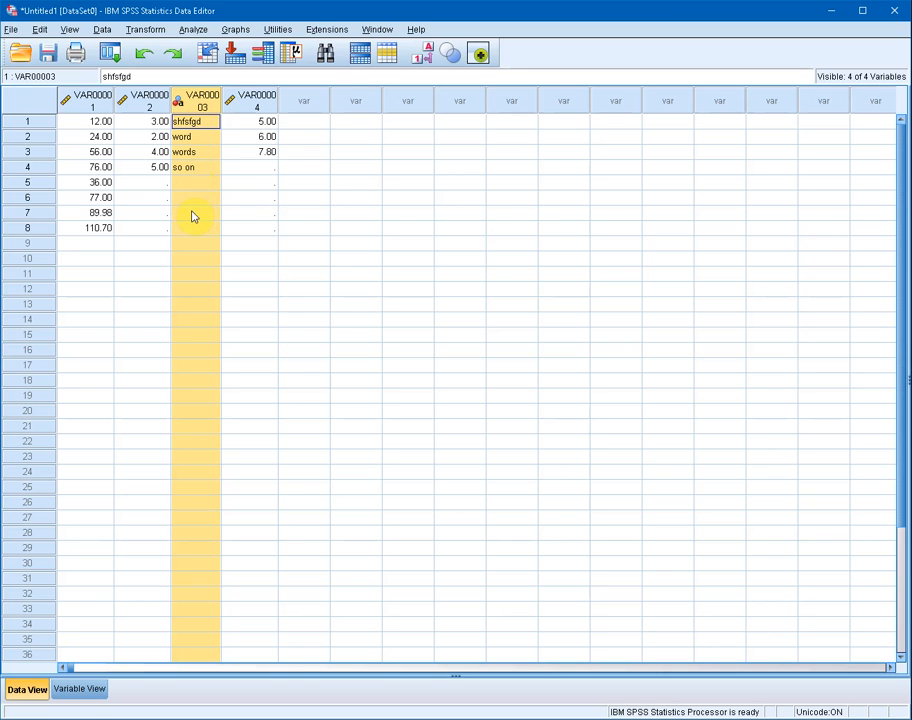
pyautogui.click(197, 137)
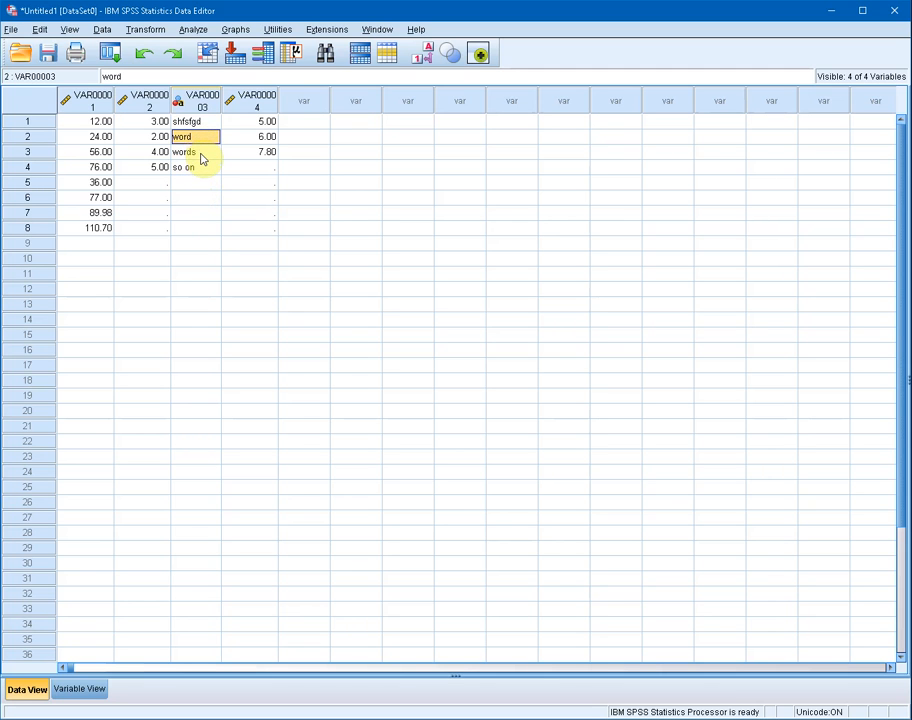
pyautogui.click(197, 101)
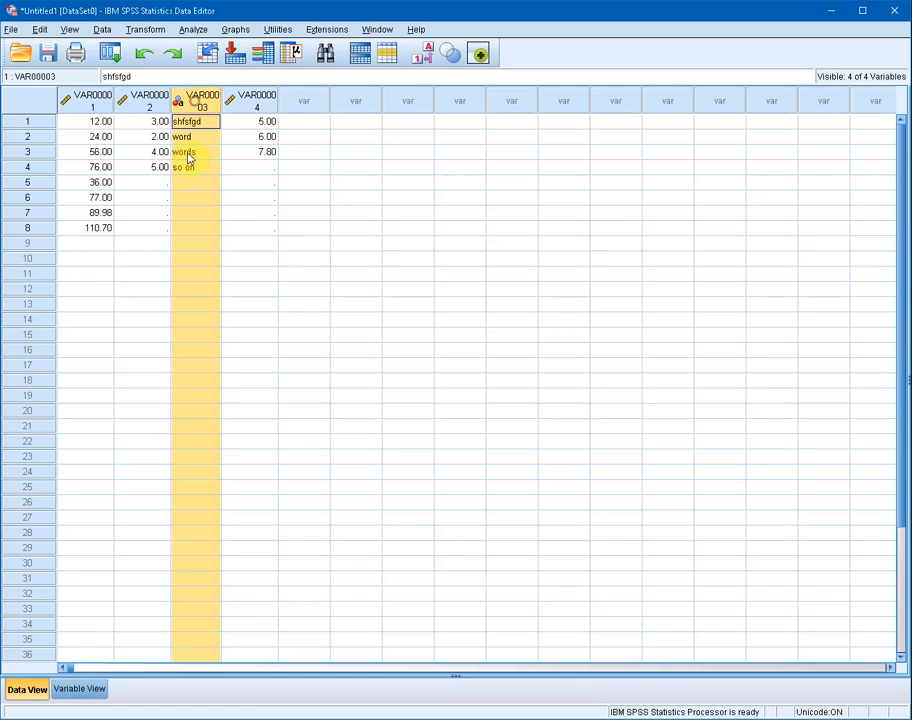
# Step: Compare the second and fourth numeric columns with the third text column by selecting each whole variable in turn
pyautogui.click(149, 101)
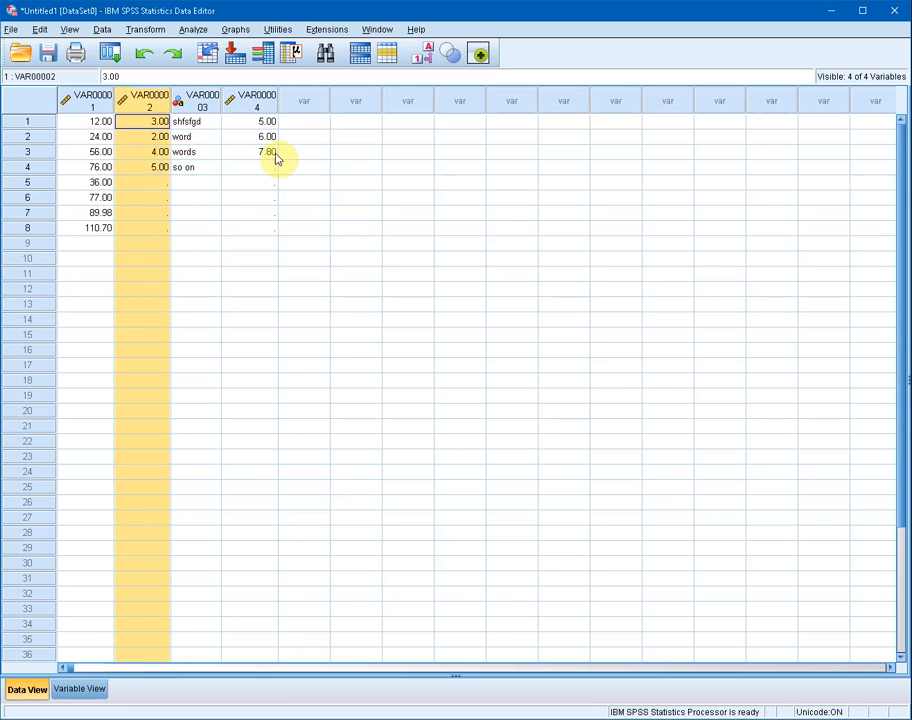
pyautogui.click(260, 101)
pyautogui.click(137, 105)
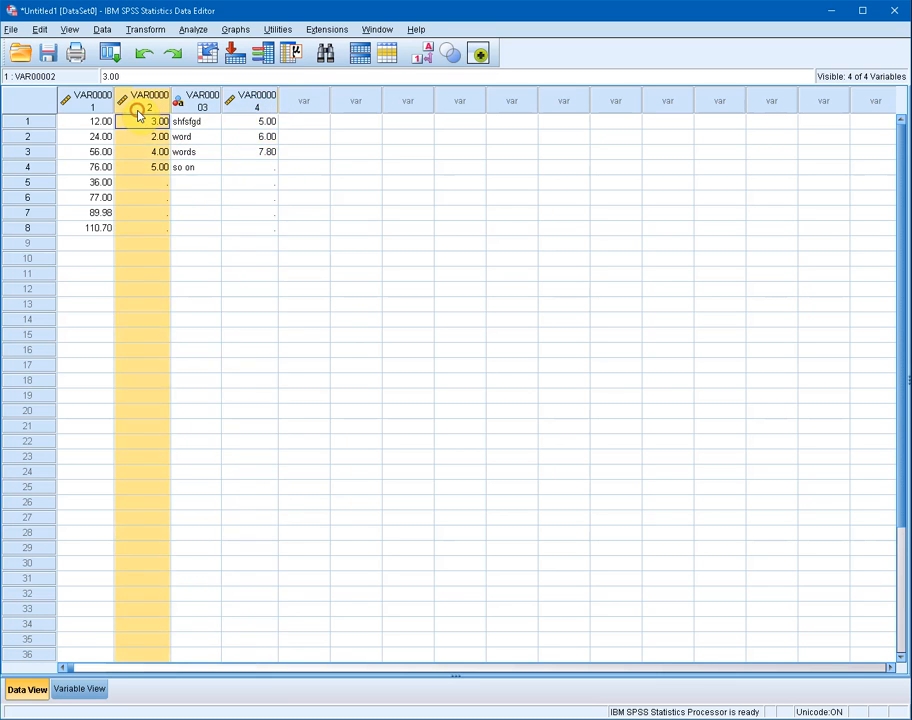
pyautogui.click(250, 103)
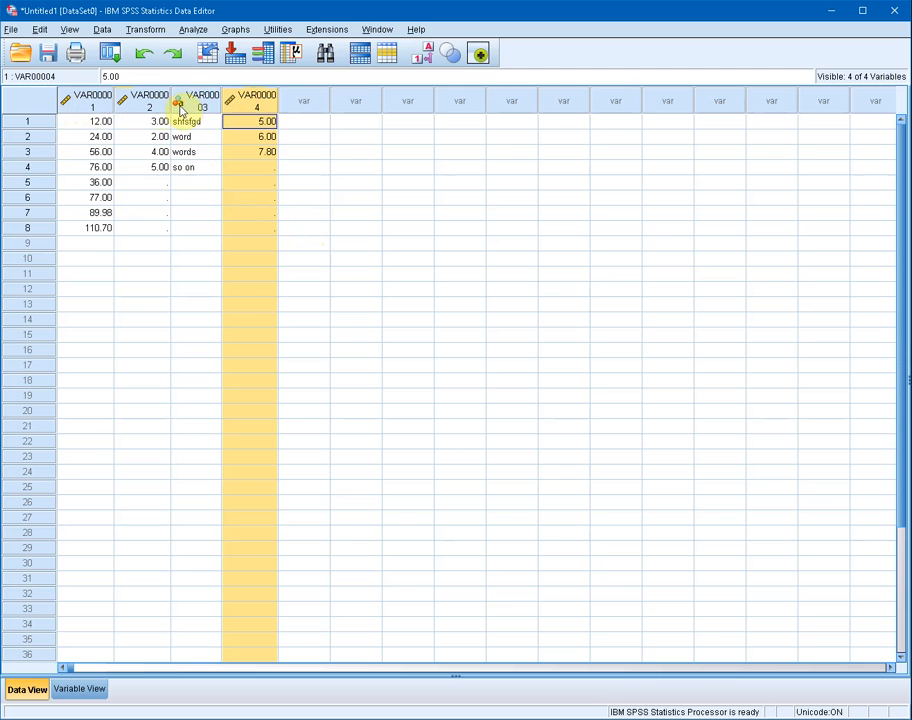
pyautogui.click(202, 104)
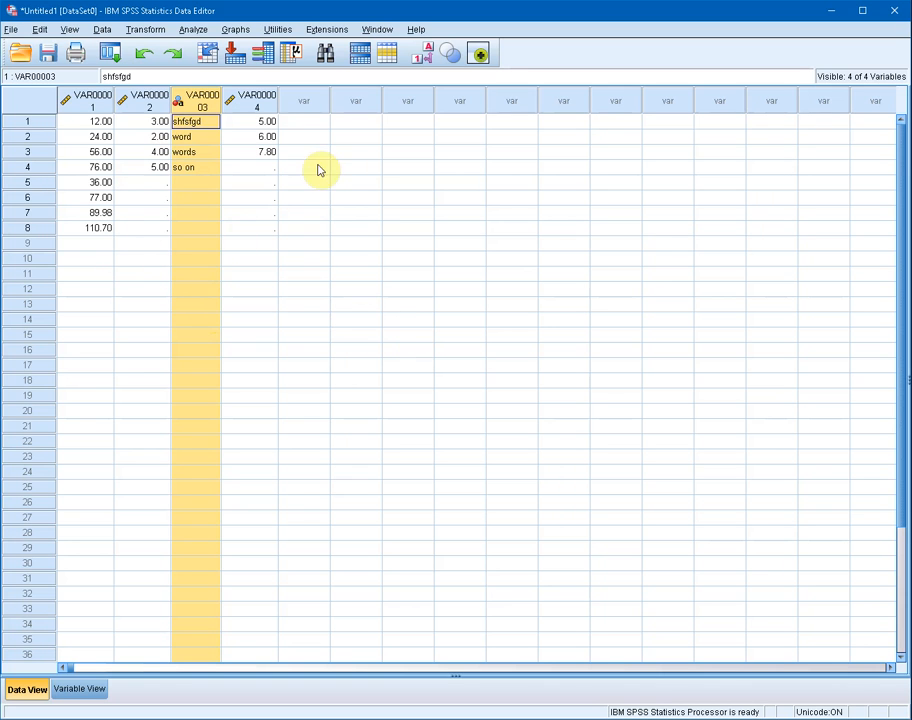
# Step: Enter 6, 7 and 56 in row 1 of the fifth, sixth and seventh columns
pyautogui.click(306, 123)
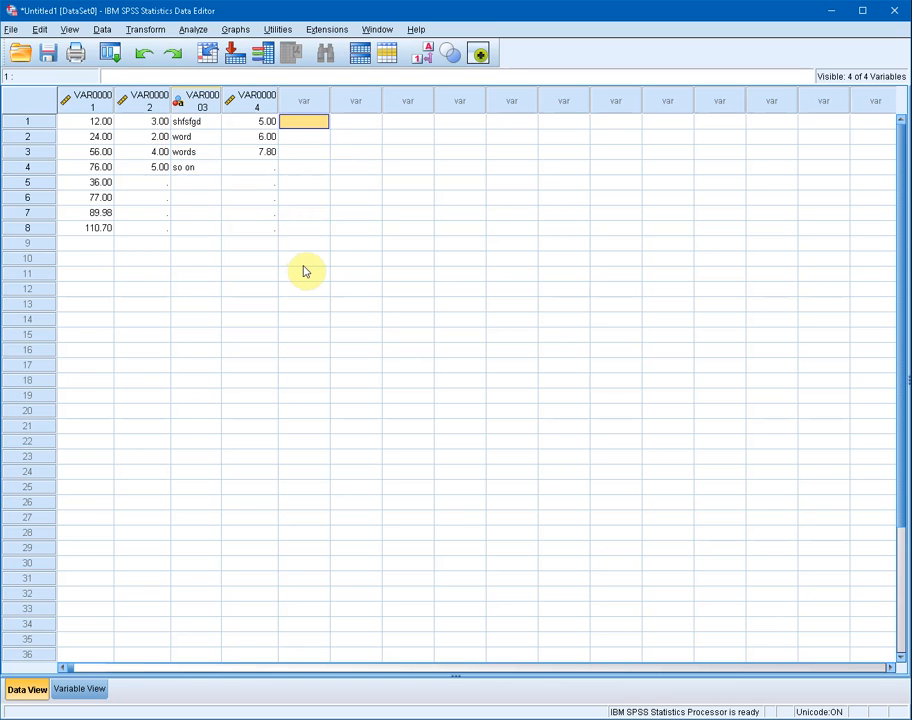
pyautogui.write('6')
pyautogui.click(357, 122)
pyautogui.write('7')
pyautogui.click(400, 121)
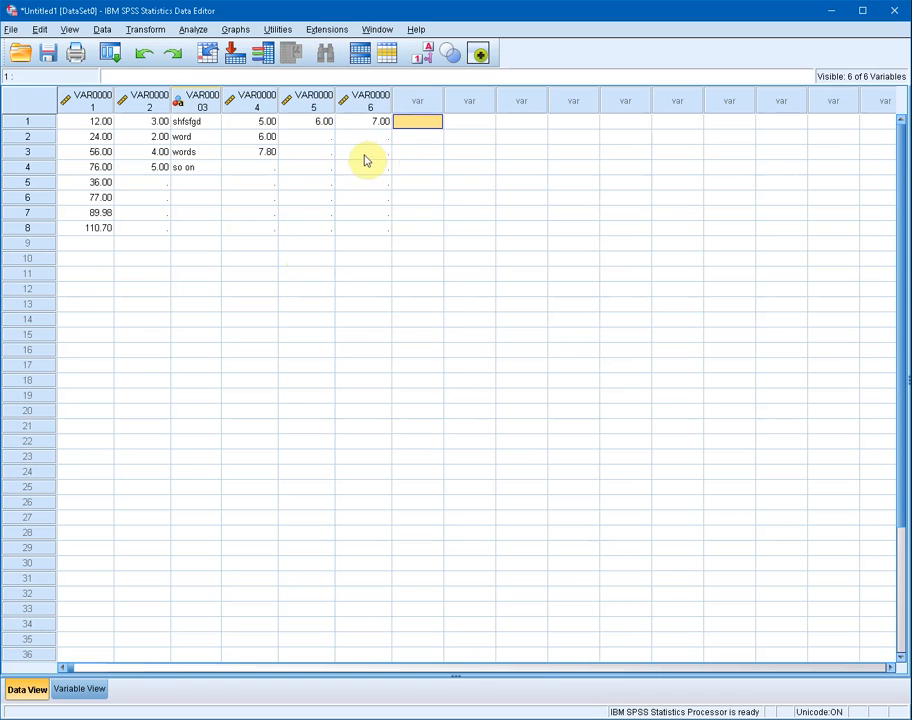
pyautogui.write('56')
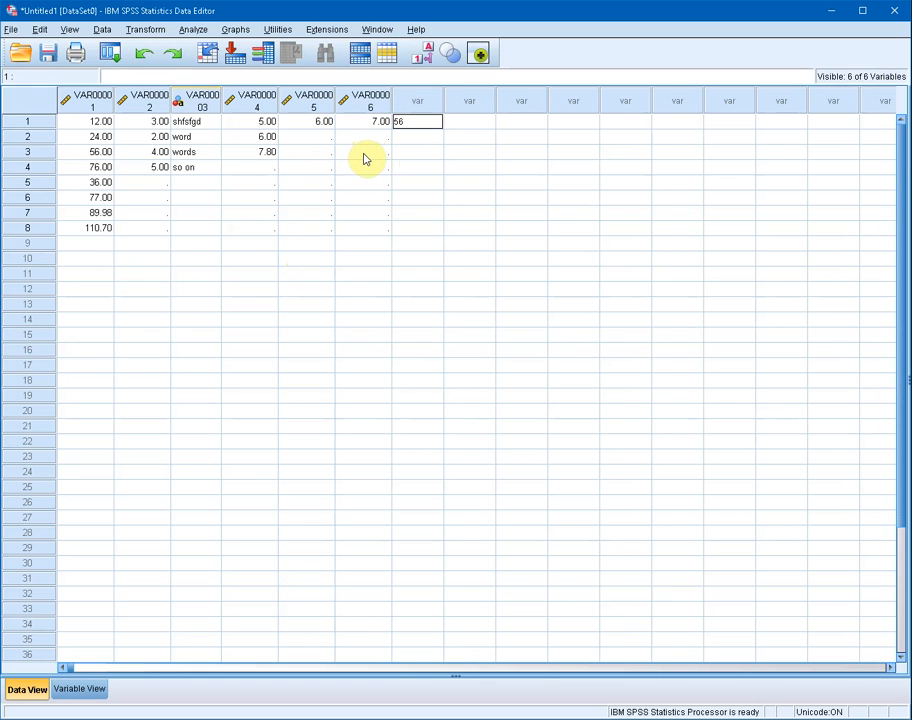
pyautogui.click(422, 168)
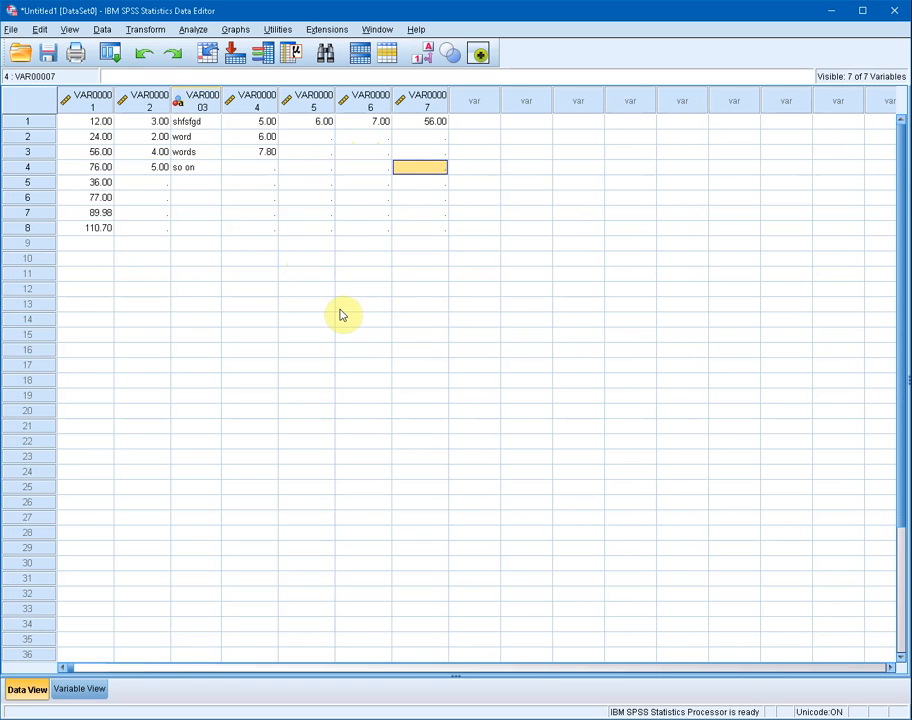